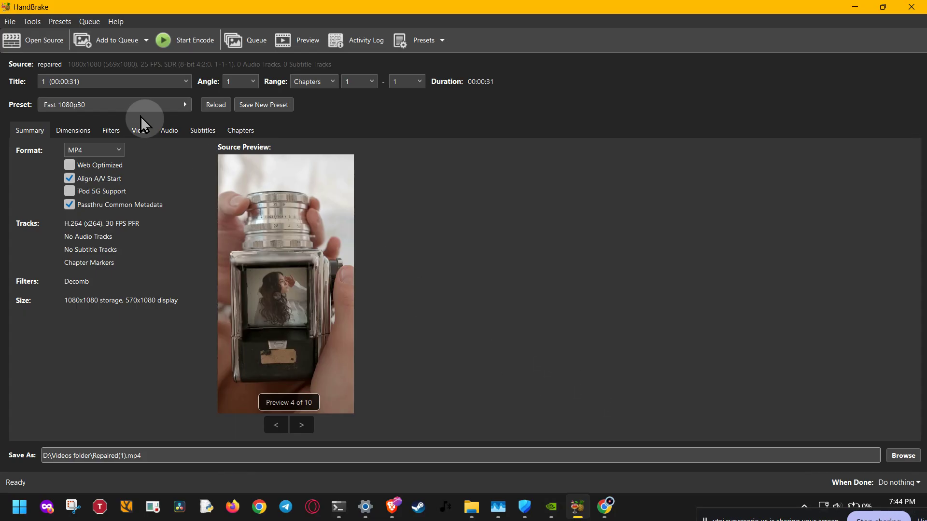
Open the advanced preferences and toggle the maximum DVD and Blu-ray title duration limit on and back off.
{"action": "left_click", "coordinate": [31, 21]}
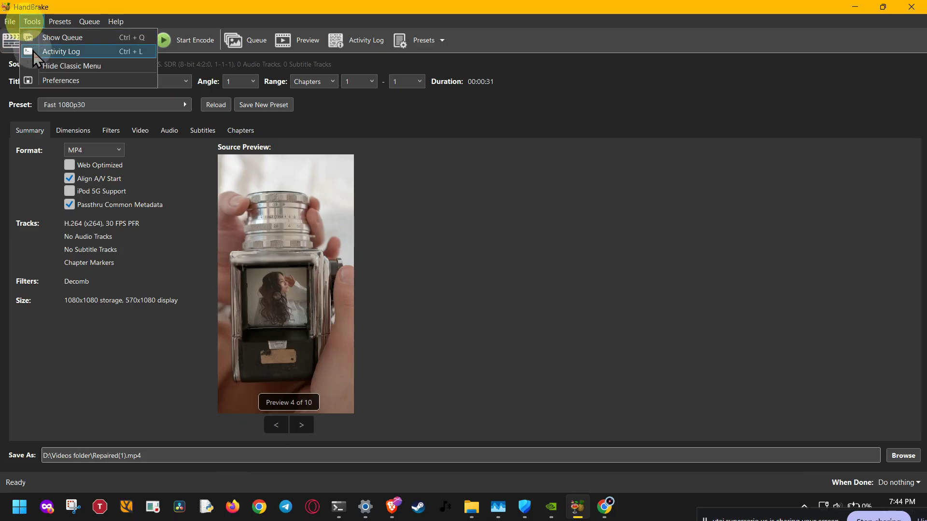
{"action": "left_click", "coordinate": [38, 80]}
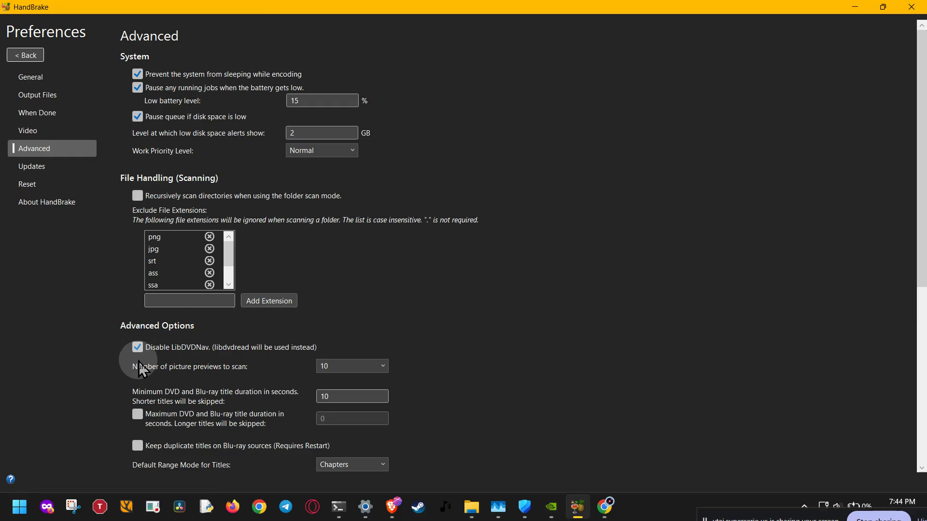
{"action": "left_click", "coordinate": [136, 415]}
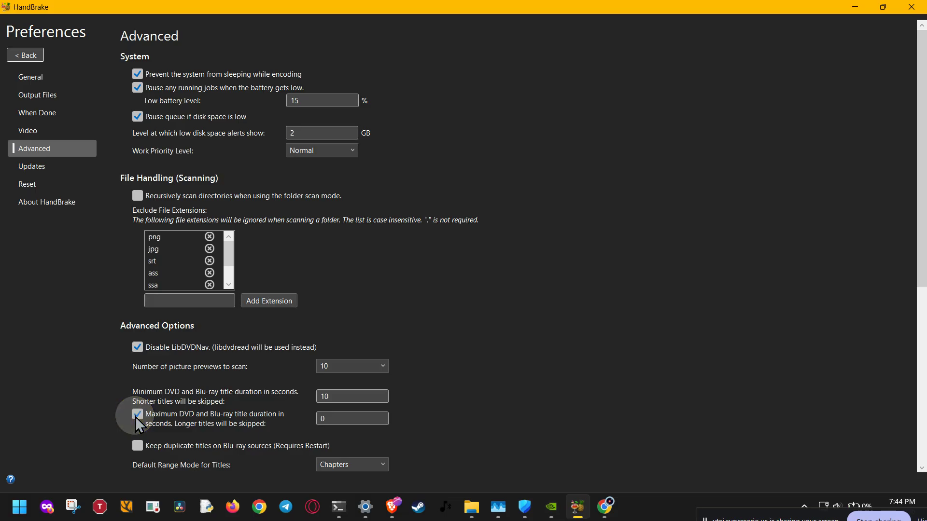
{"action": "left_click", "coordinate": [137, 416]}
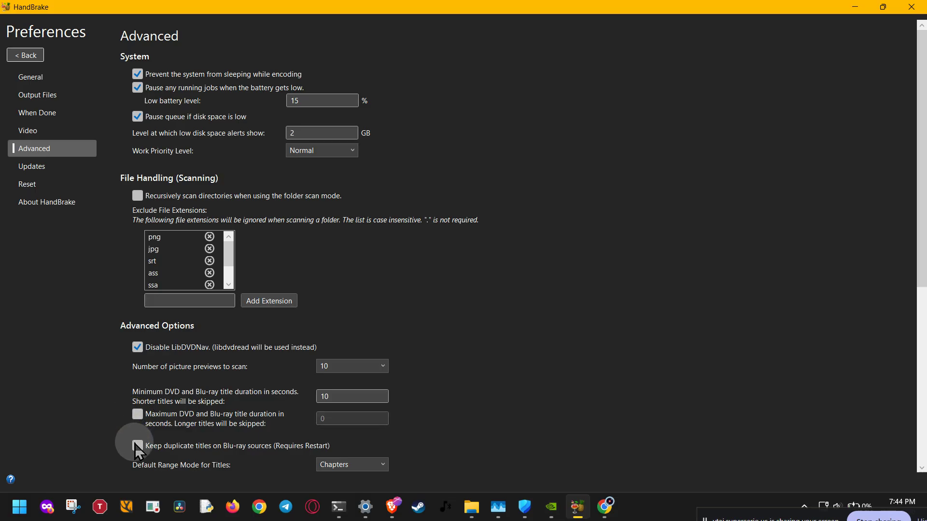
Review the remaining advanced preferences, including process isolation and logging, and check the source selection options without opening a file.
{"action": "scroll", "coordinate": [135, 444], "scroll_direction": "down", "scroll_amount": 2}
{"action": "scroll", "coordinate": [135, 444], "scroll_direction": "down", "scroll_amount": 3}
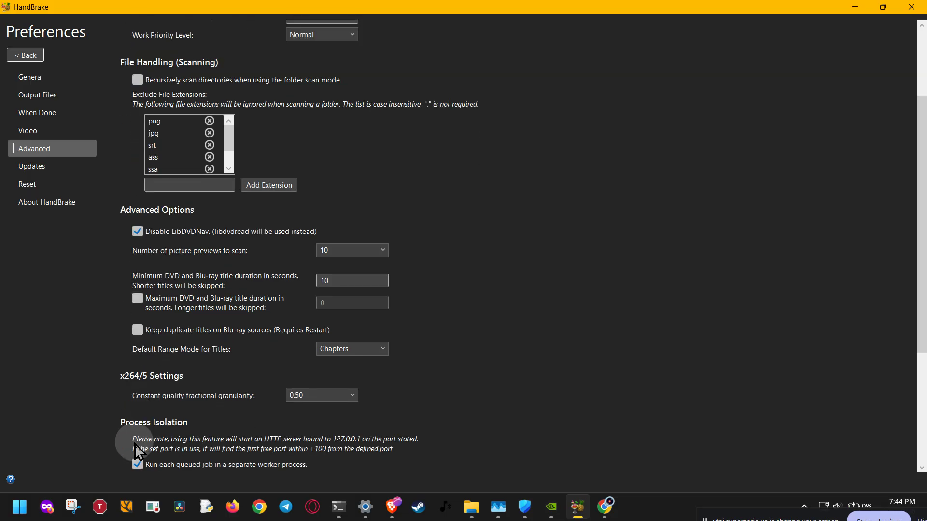
{"action": "scroll", "coordinate": [136, 453], "scroll_direction": "down", "scroll_amount": 3}
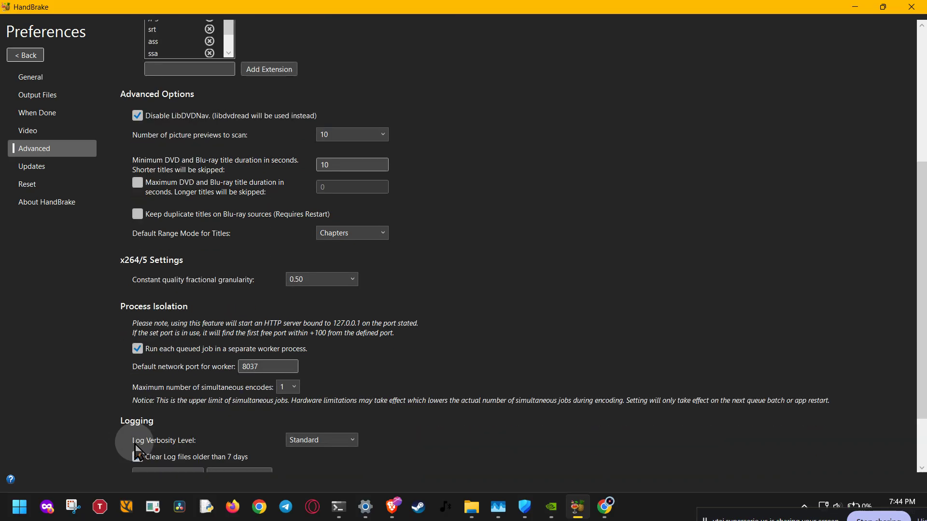
{"action": "scroll", "coordinate": [135, 446], "scroll_direction": "down", "scroll_amount": 3}
{"action": "scroll", "coordinate": [135, 444], "scroll_direction": "up", "scroll_amount": 9}
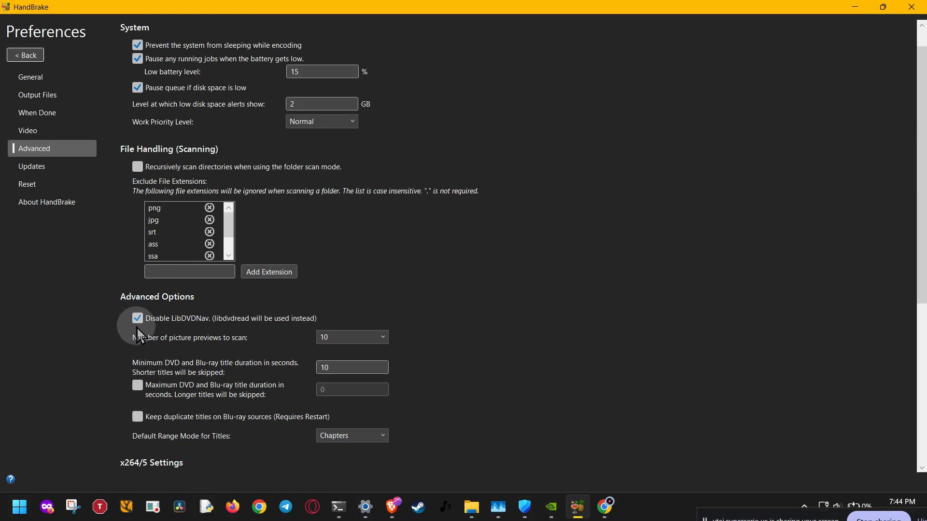
{"action": "left_click", "coordinate": [34, 55]}
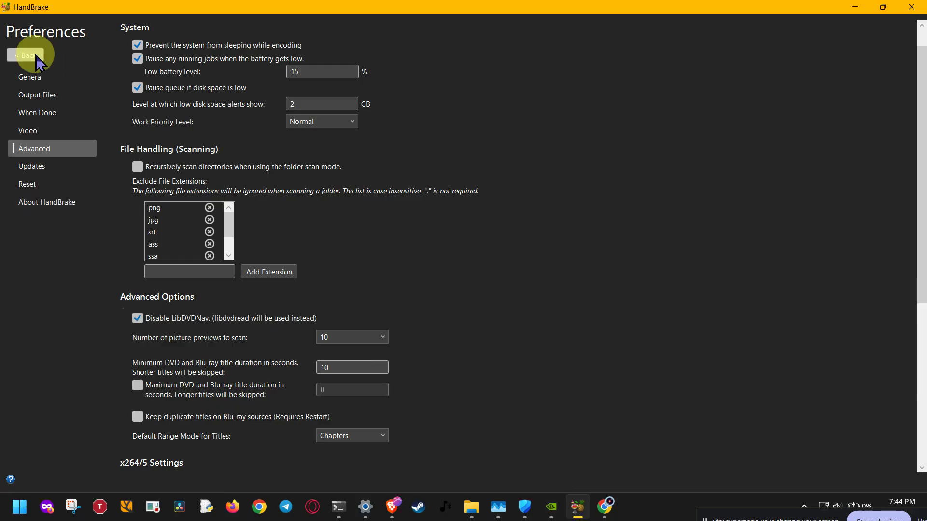
{"action": "left_click", "coordinate": [42, 44]}
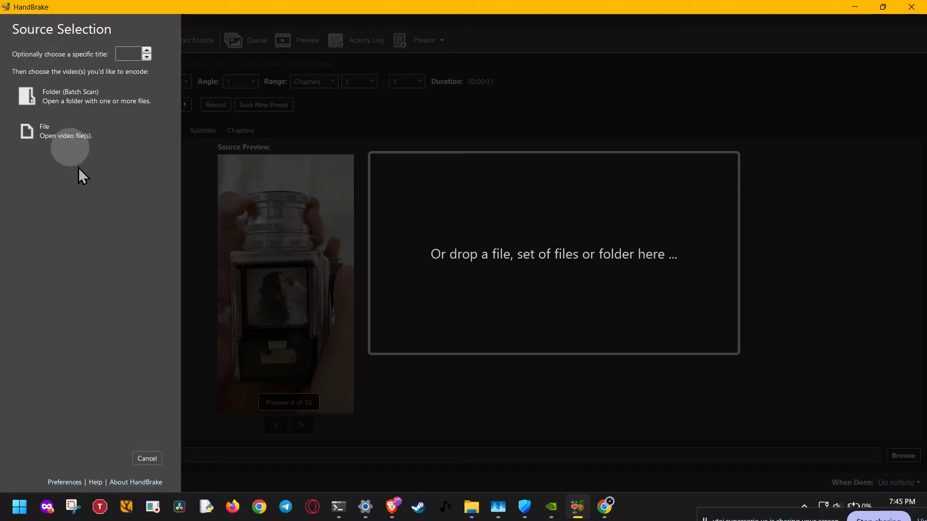
{"action": "left_click", "coordinate": [146, 458]}
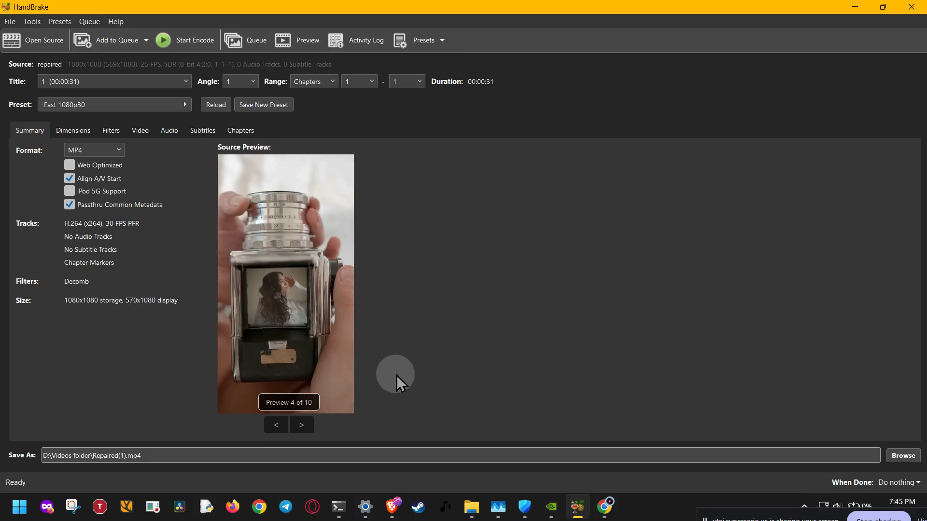
Switch to Chrome and highlight the MakeMKV name in the website's welcome heading.
{"action": "left_click", "coordinate": [604, 506]}
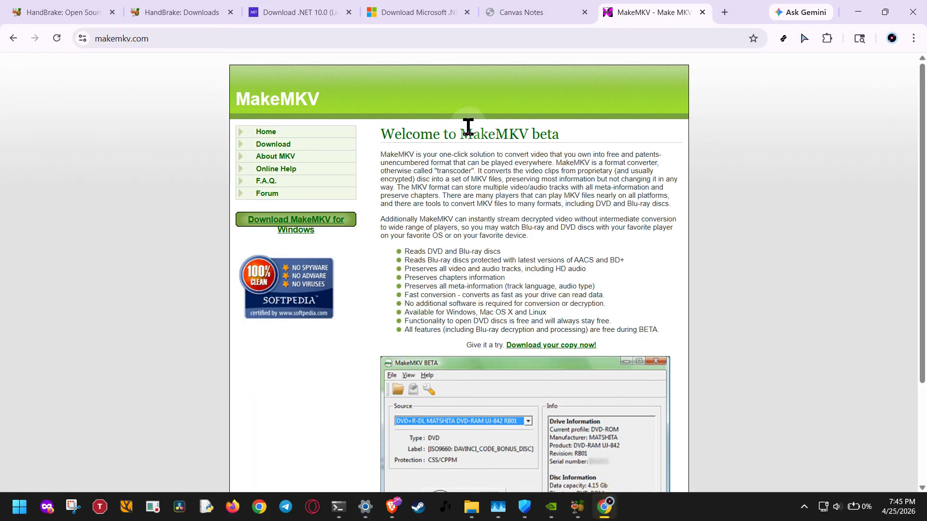
{"action": "left_click_drag", "start_coordinate": [459, 135], "coordinate": [526, 139]}
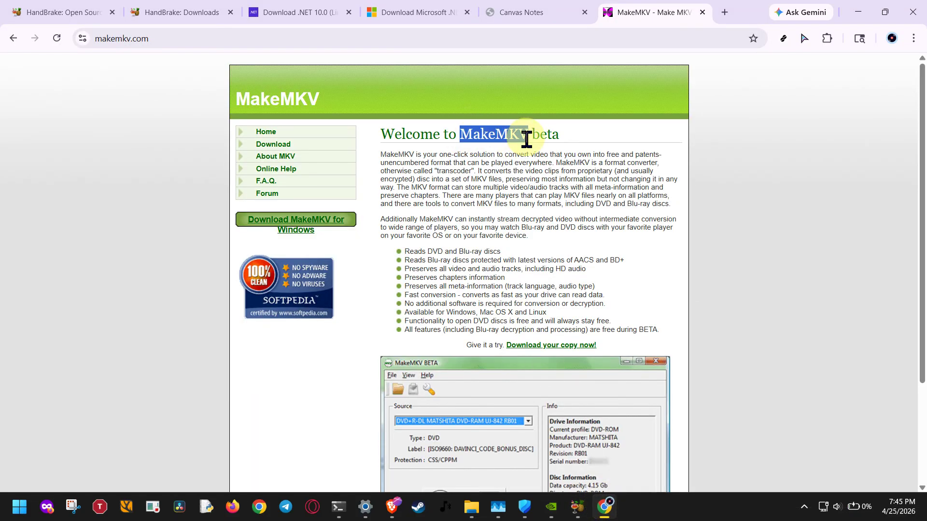
{"action": "left_click", "coordinate": [528, 190]}
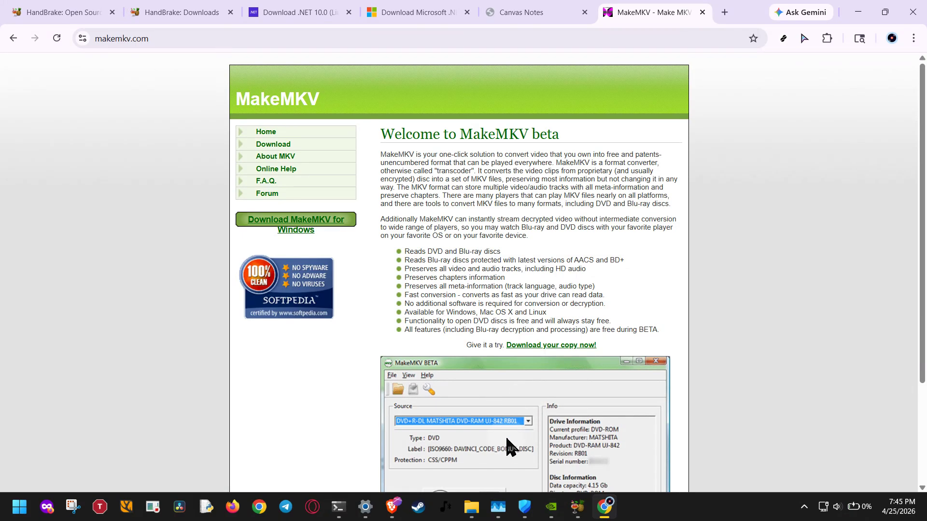
Switch to HandBrake and open yourvideo.mp4 from the Videos folder on drive D as the source.
{"action": "left_click", "coordinate": [577, 507]}
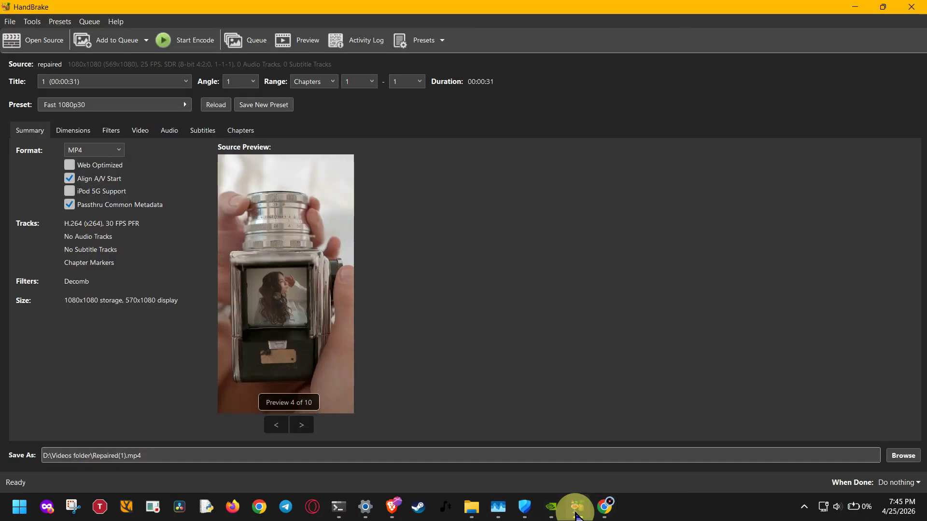
{"action": "left_click", "coordinate": [62, 44]}
{"action": "left_click", "coordinate": [61, 122]}
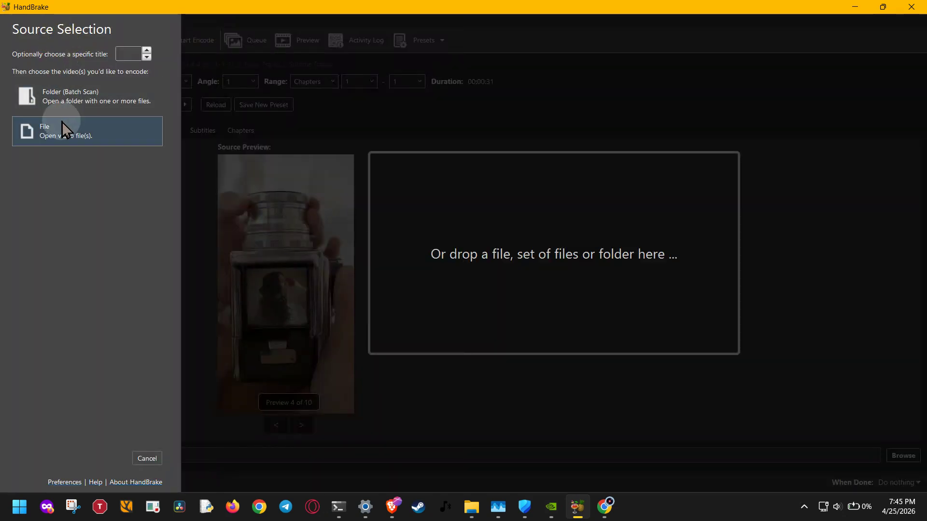
{"action": "left_click", "coordinate": [62, 121]}
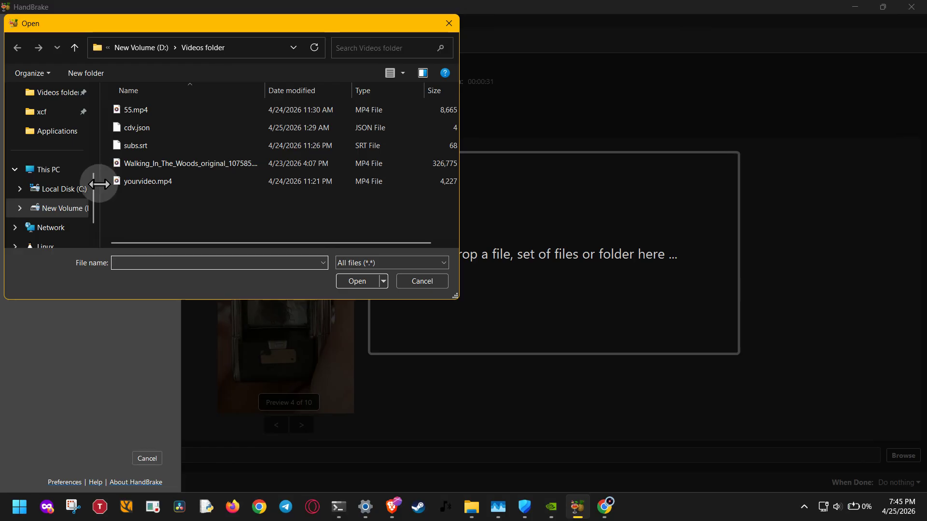
{"action": "left_click", "coordinate": [61, 208]}
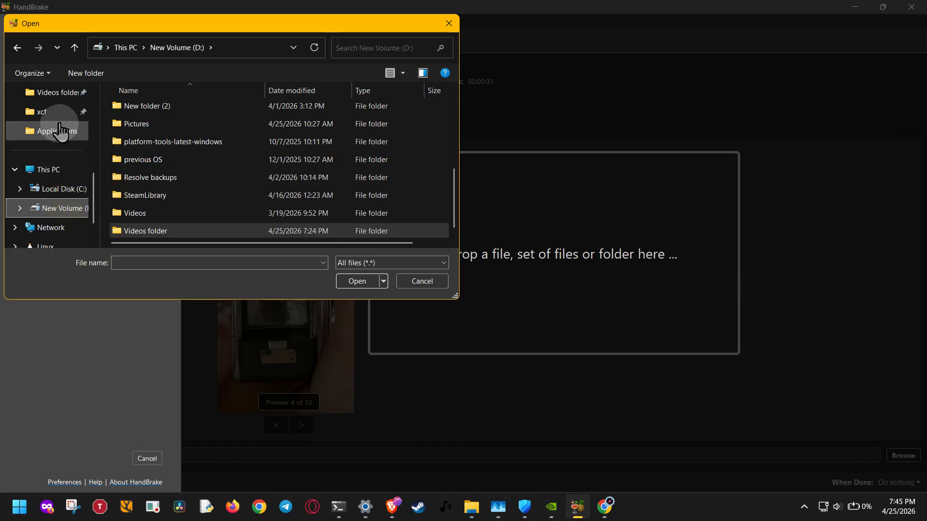
{"action": "left_click", "coordinate": [58, 93]}
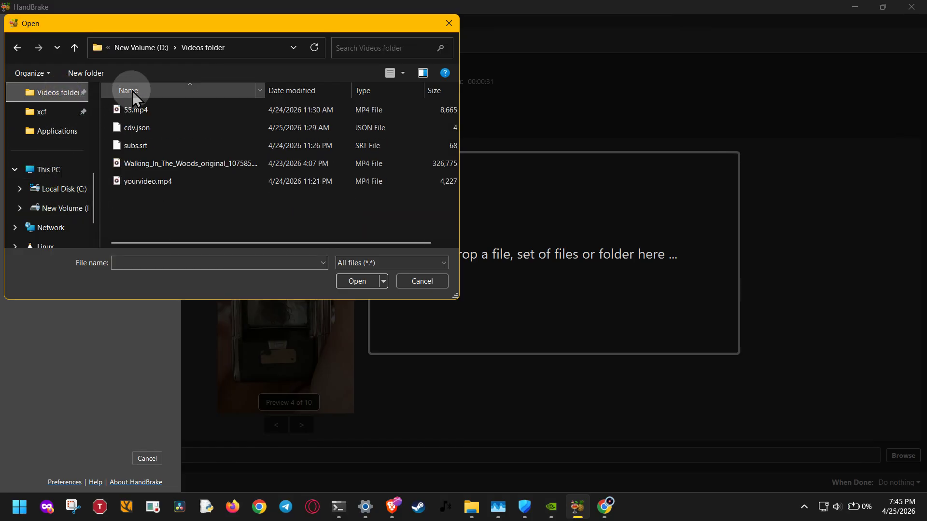
{"action": "double_click", "coordinate": [134, 186]}
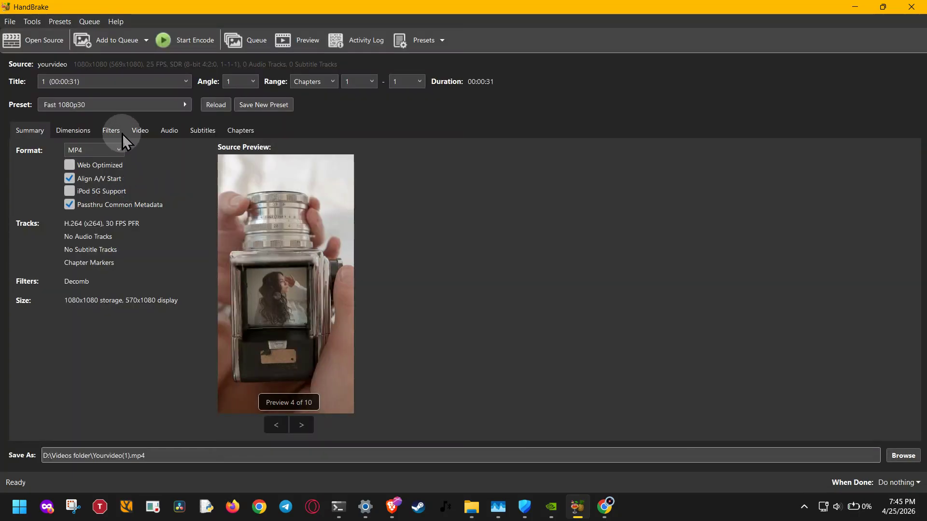
Examine the dimension and video settings for yourvideo, including the available video encoders.
{"action": "left_click", "coordinate": [121, 139]}
{"action": "left_click", "coordinate": [83, 141]}
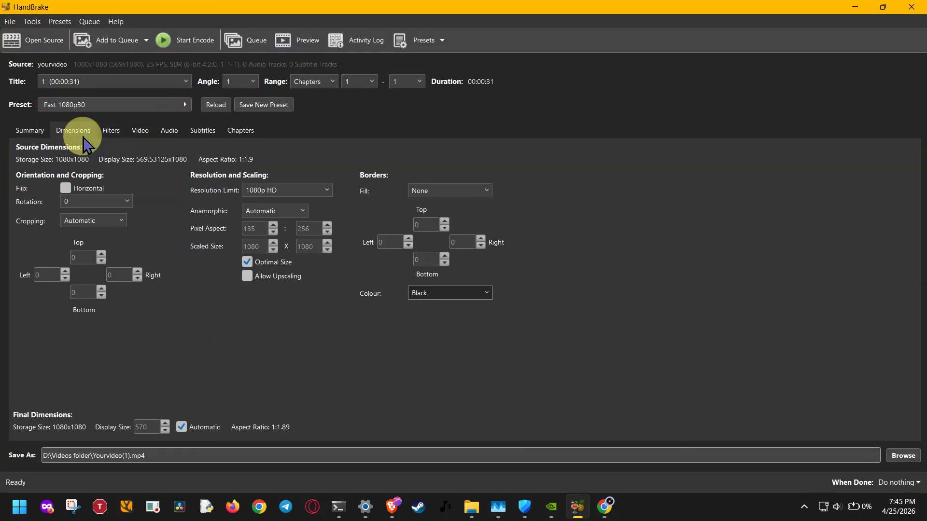
{"action": "left_click", "coordinate": [140, 134]}
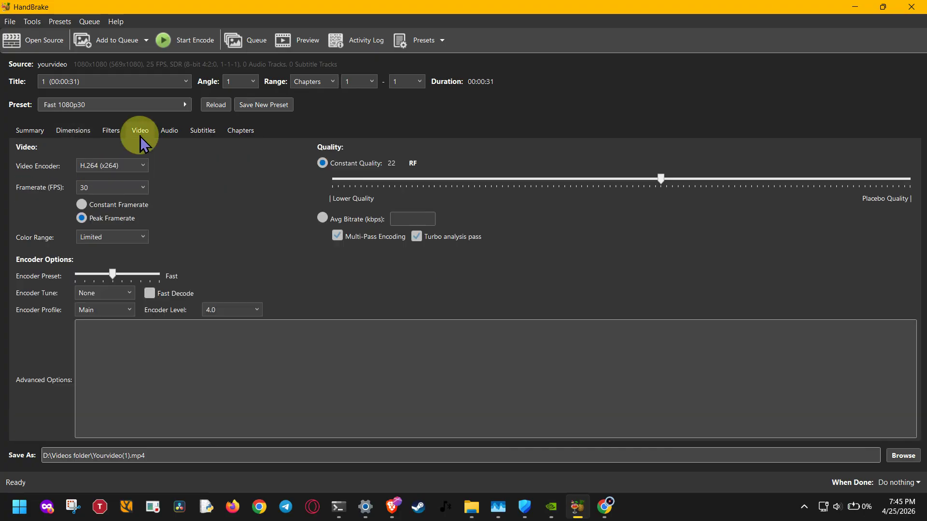
{"action": "left_click", "coordinate": [142, 166]}
{"action": "left_click", "coordinate": [198, 179]}
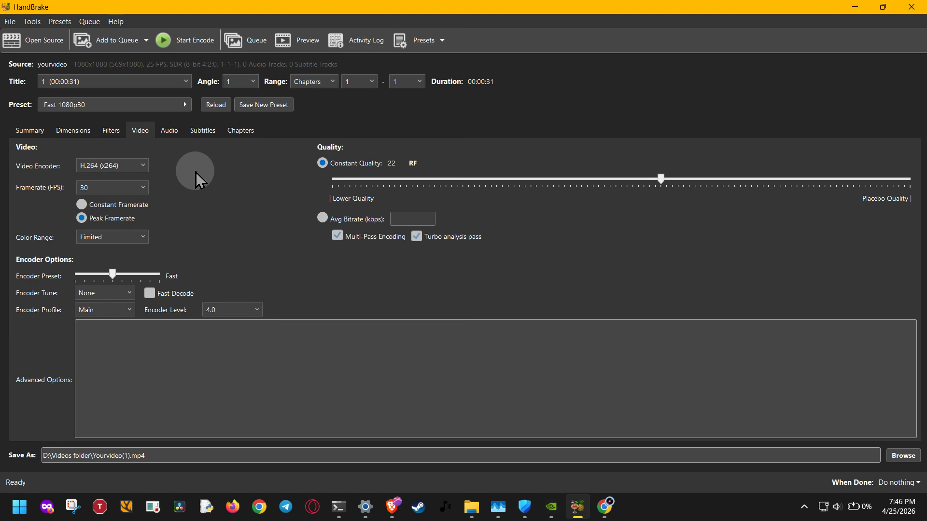
Switch to Chrome and read through the MakeMKV home page, including its feature list and program screenshot.
{"action": "left_click", "coordinate": [603, 506]}
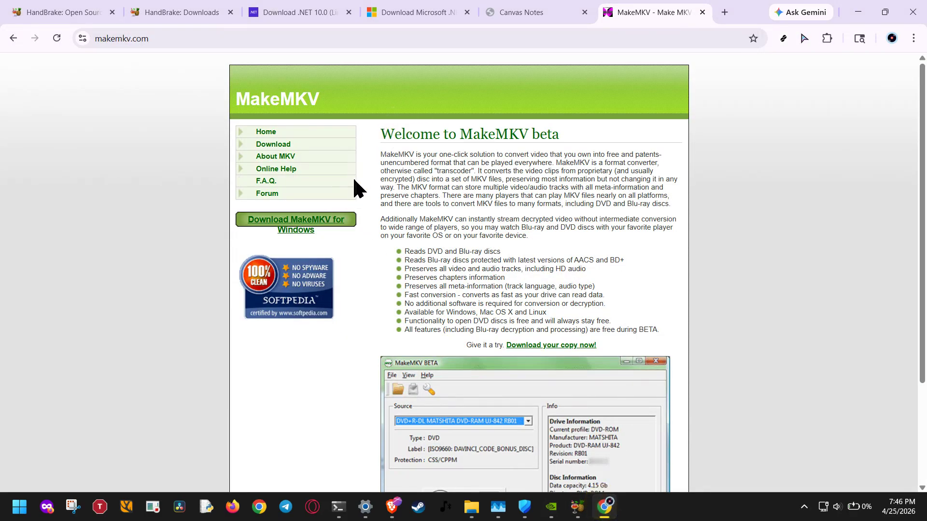
{"action": "scroll", "coordinate": [531, 320], "scroll_direction": "down", "scroll_amount": 3}
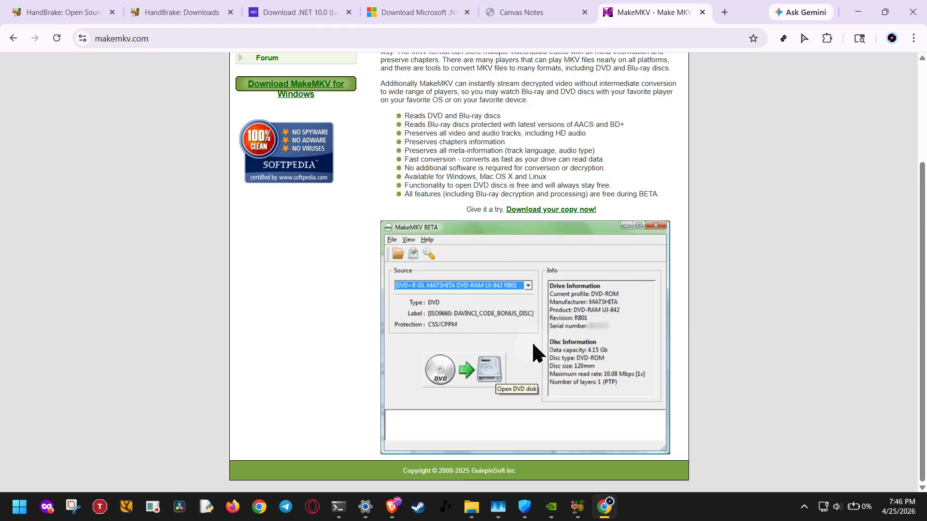
{"action": "scroll", "coordinate": [533, 345], "scroll_direction": "up", "scroll_amount": 3}
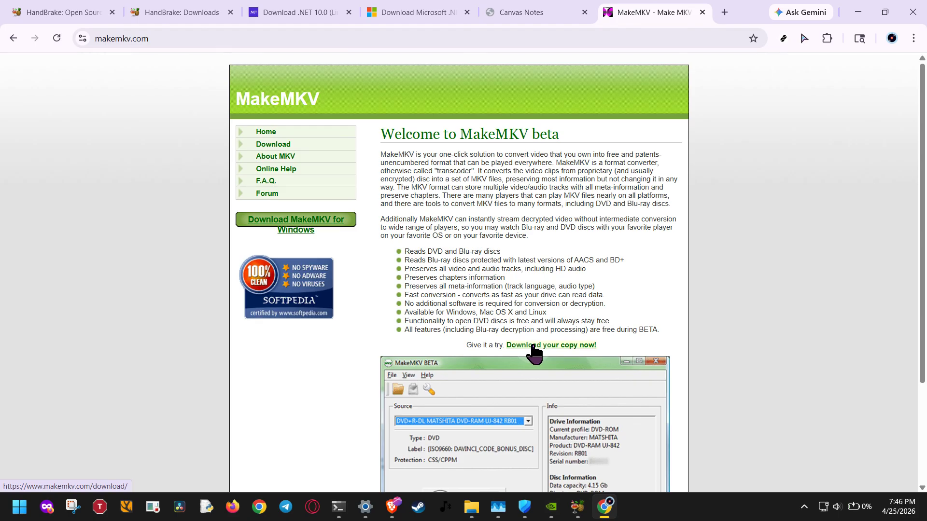
{"action": "left_click", "coordinate": [443, 448]}
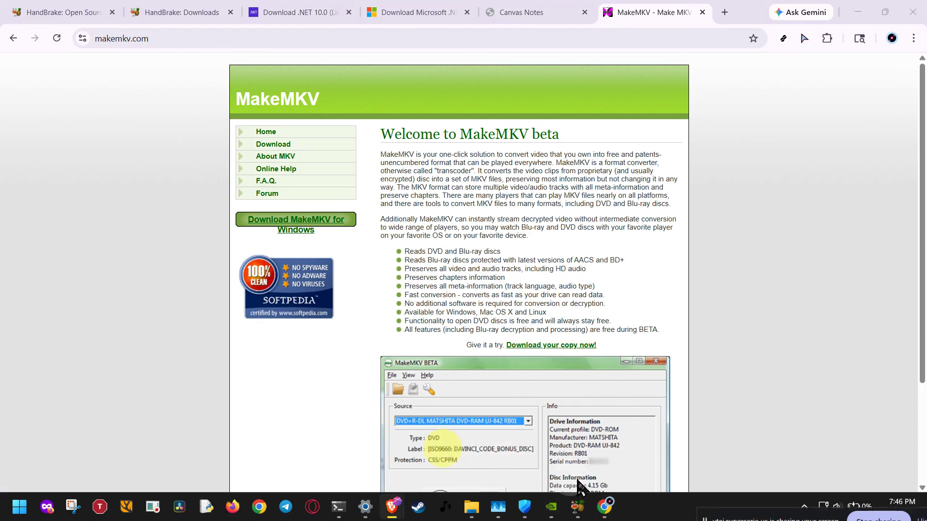